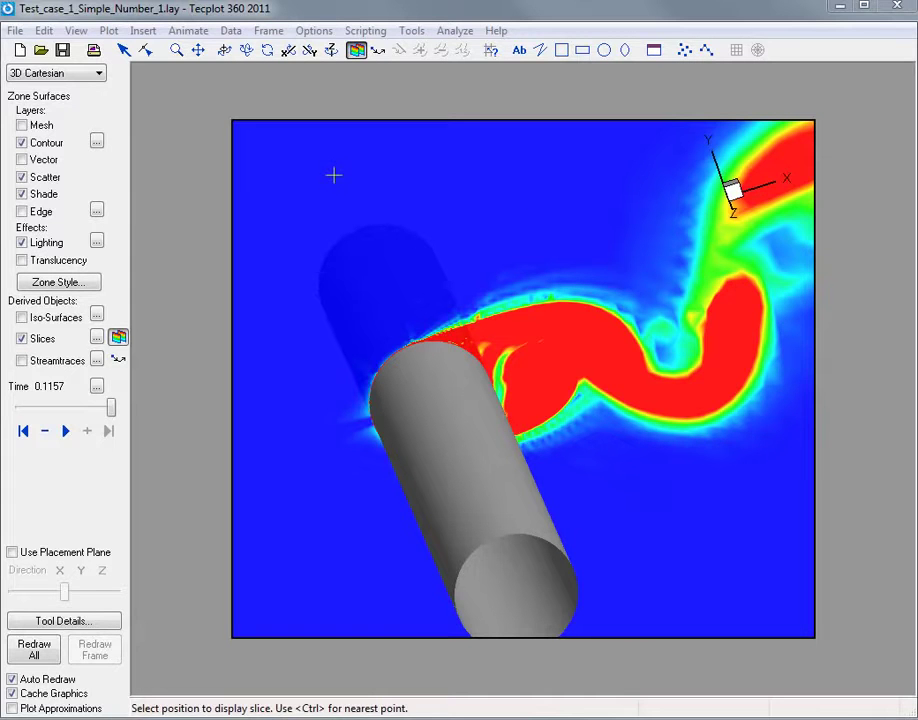
# Step: Move the contour slice farther down the cylinder and play the animation to time 0.1157
pyautogui.moveTo(550, 328)
pyautogui.mouseDown(button='middle')
pyautogui.moveTo(381, 361)
pyautogui.moveTo(715, 262)
pyautogui.moveTo(648, 297)
pyautogui.moveTo(572, 316)
pyautogui.mouseUp(button='middle')
pyautogui.moveTo(336, 375)
pyautogui.mouseDown()
pyautogui.moveTo(439, 414)
pyautogui.moveTo(328, 293)
pyautogui.mouseUp()
pyautogui.click(76, 432)
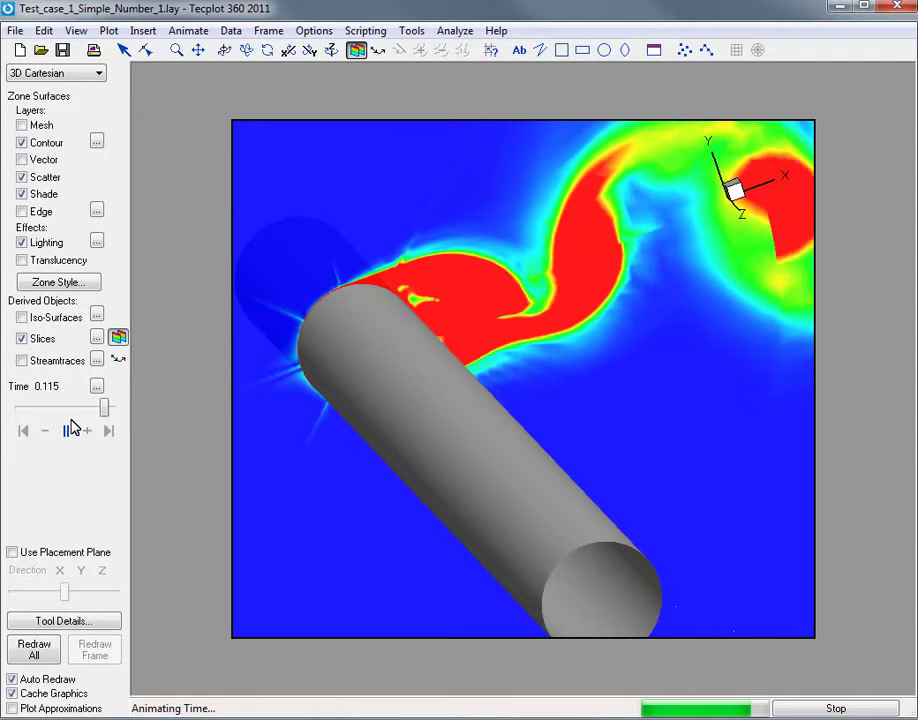
pyautogui.click(70, 430)
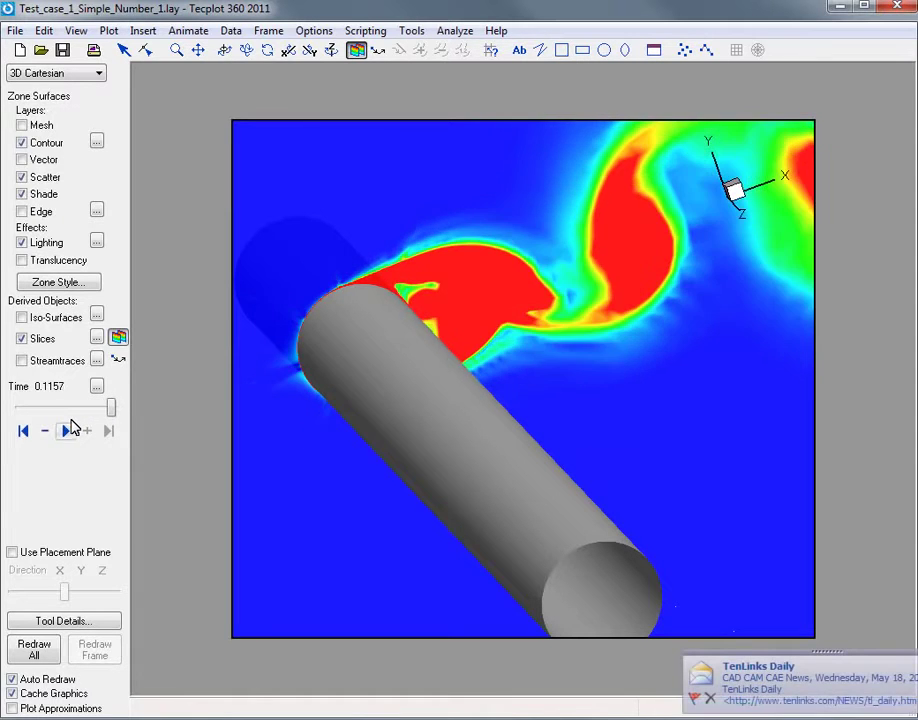
pyautogui.click(118, 359)
# Step: Seed a streamtrace rake left of the cylinder, view along the cylinder, and play the animation
pyautogui.click(288, 372)
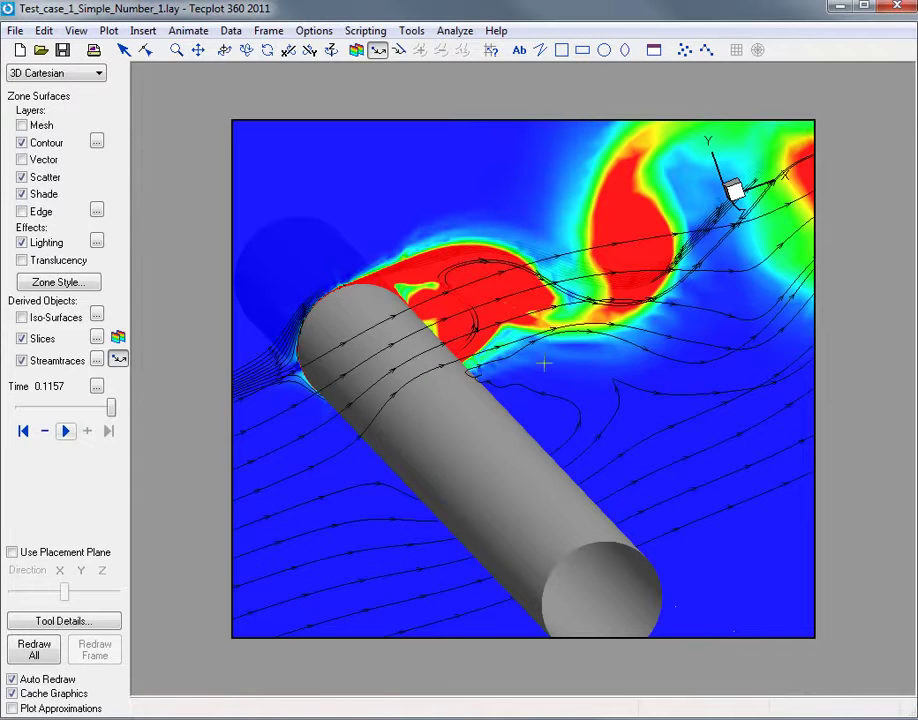
pyautogui.moveTo(544, 364)
pyautogui.mouseDown(button='middle')
pyautogui.moveTo(638, 400)
pyautogui.moveTo(592, 535)
pyautogui.moveTo(658, 469)
pyautogui.moveTo(657, 518)
pyautogui.moveTo(518, 500)
pyautogui.moveTo(514, 475)
pyautogui.moveTo(590, 447)
pyautogui.moveTo(590, 470)
pyautogui.moveTo(569, 503)
pyautogui.mouseUp(button='middle')
pyautogui.click(65, 431)
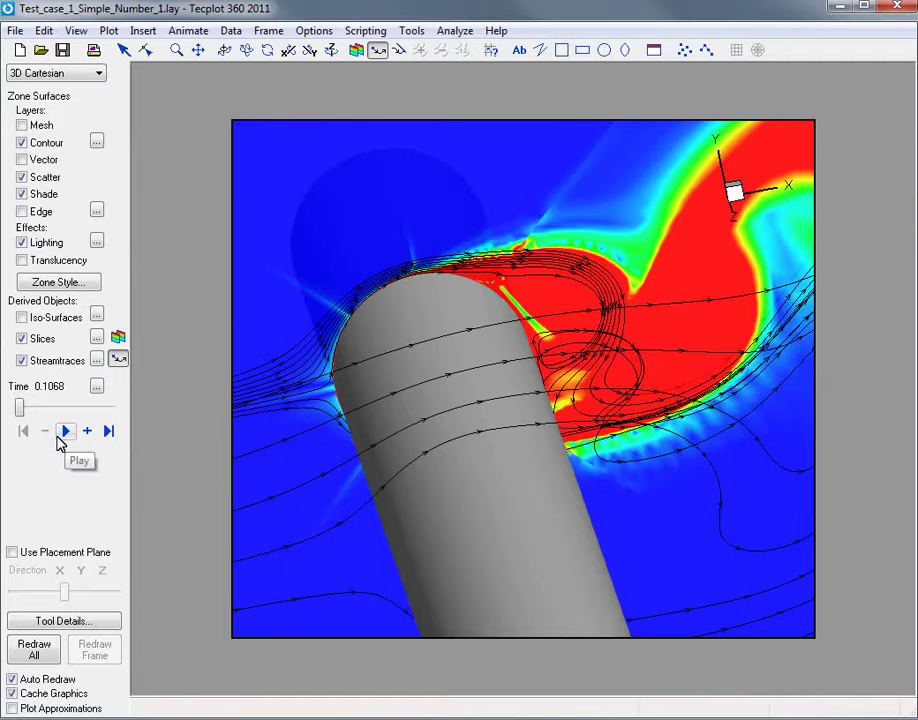
pyautogui.click(64, 436)
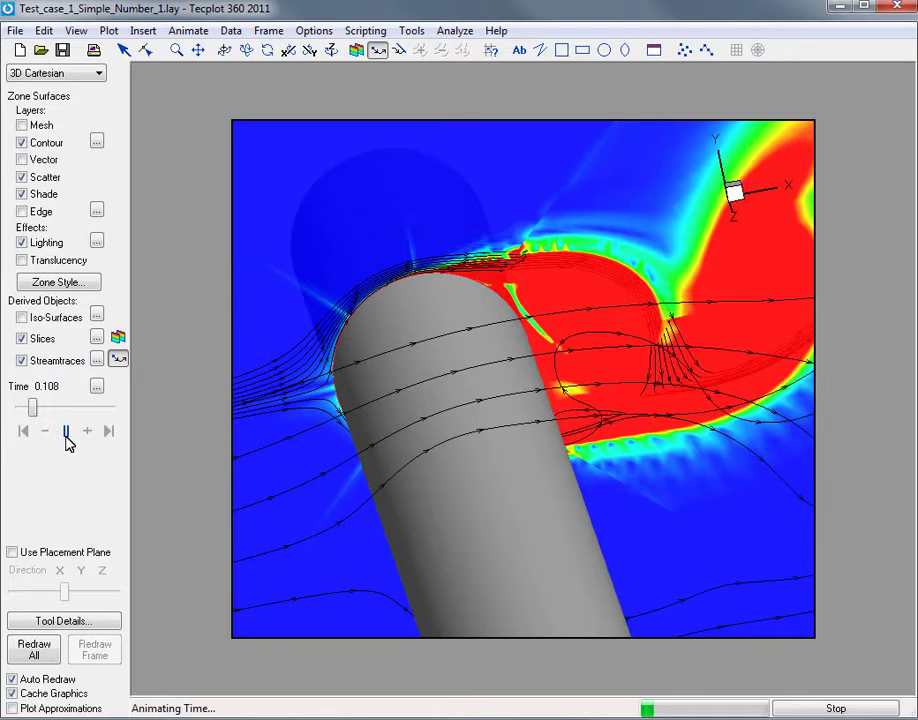
# Step: Restart the animation playback from the first time step
pyautogui.click(66, 438)
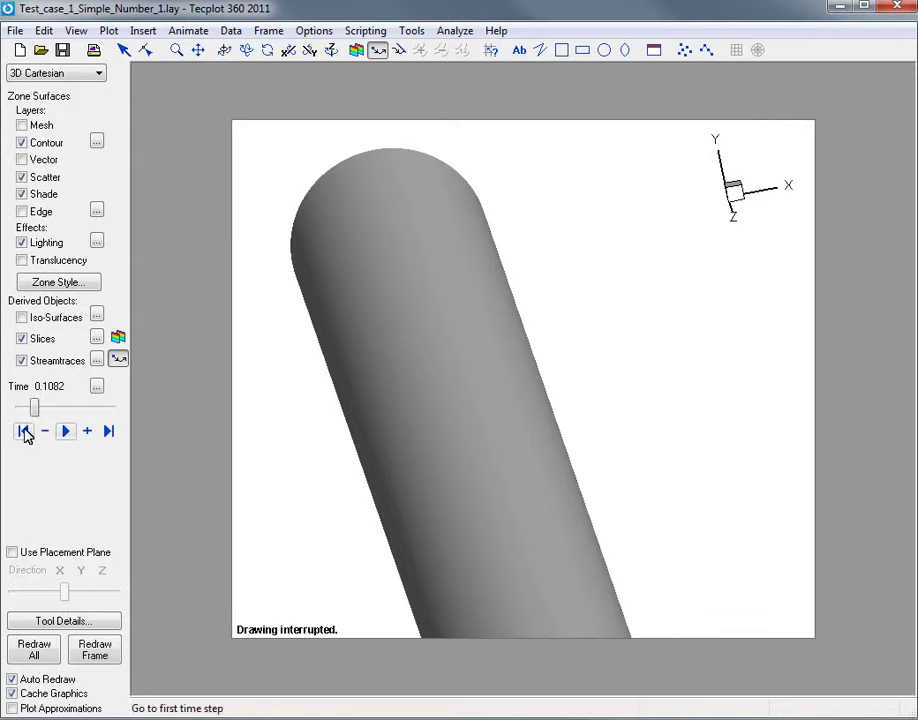
pyautogui.click(23, 431)
pyautogui.click(66, 431)
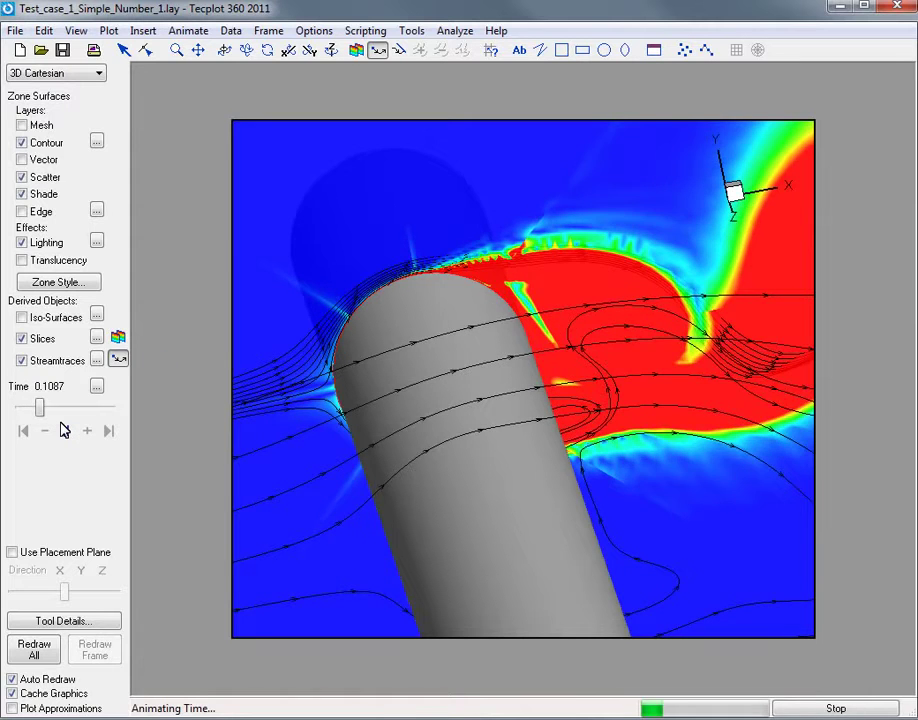
# Step: Pause playback and set the Time Details animation destination to To File in WMV format
pyautogui.click(66, 431)
pyautogui.click(96, 386)
pyautogui.click(481, 302)
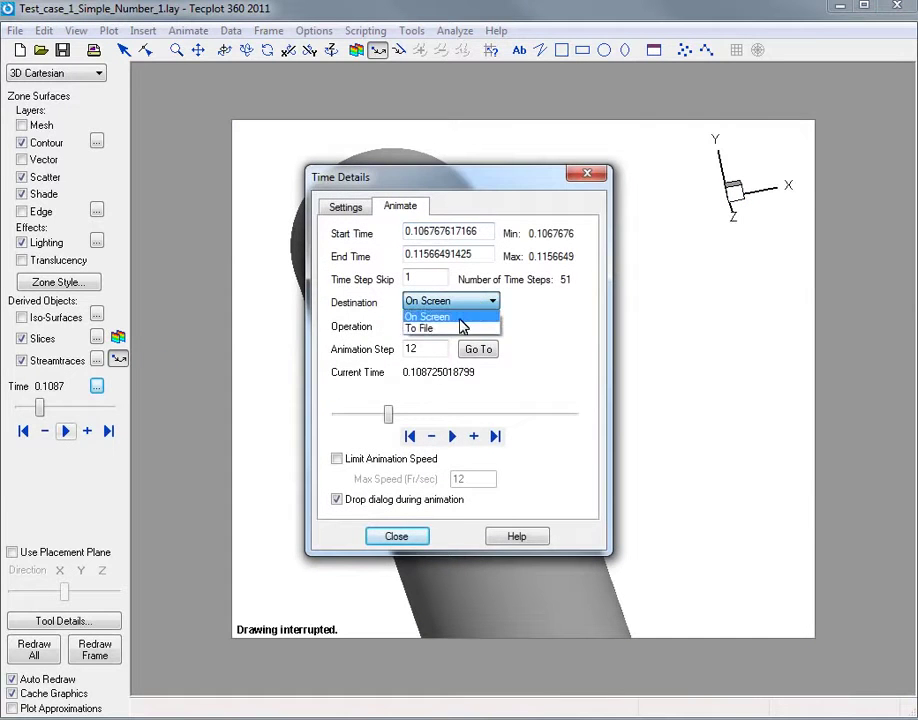
pyautogui.click(440, 329)
pyautogui.click(459, 330)
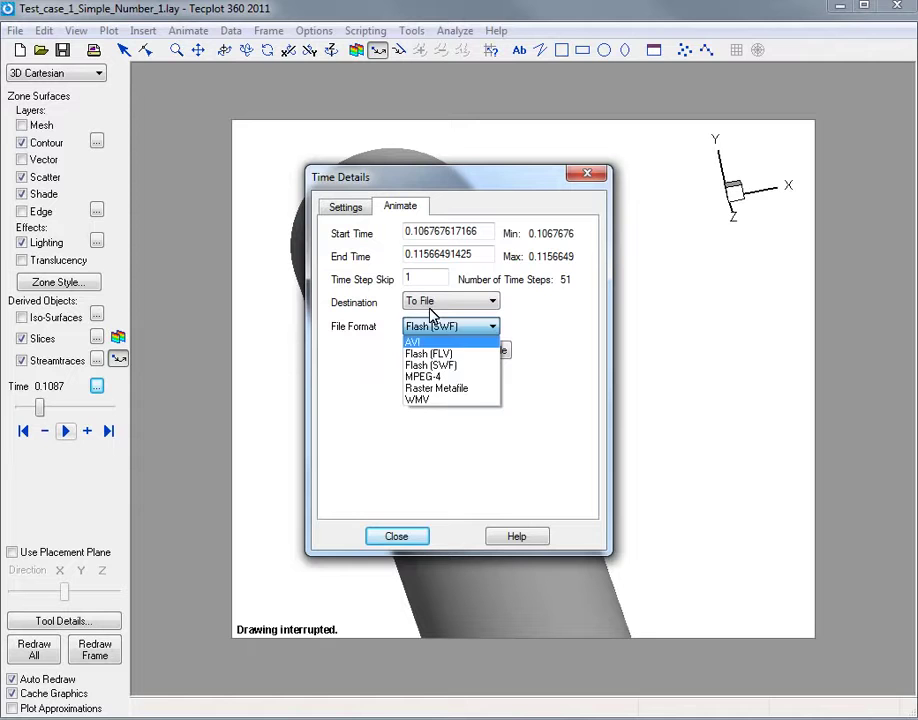
pyautogui.click(451, 402)
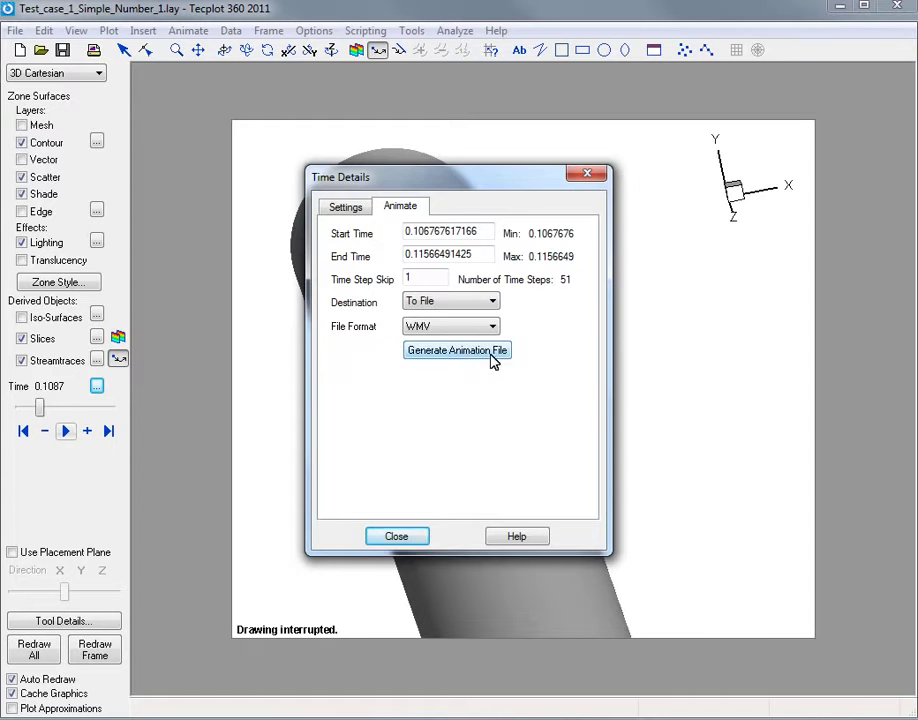
# Step: Generate the animation file with antialiasing on and animation speed set to 15 fps
pyautogui.click(492, 362)
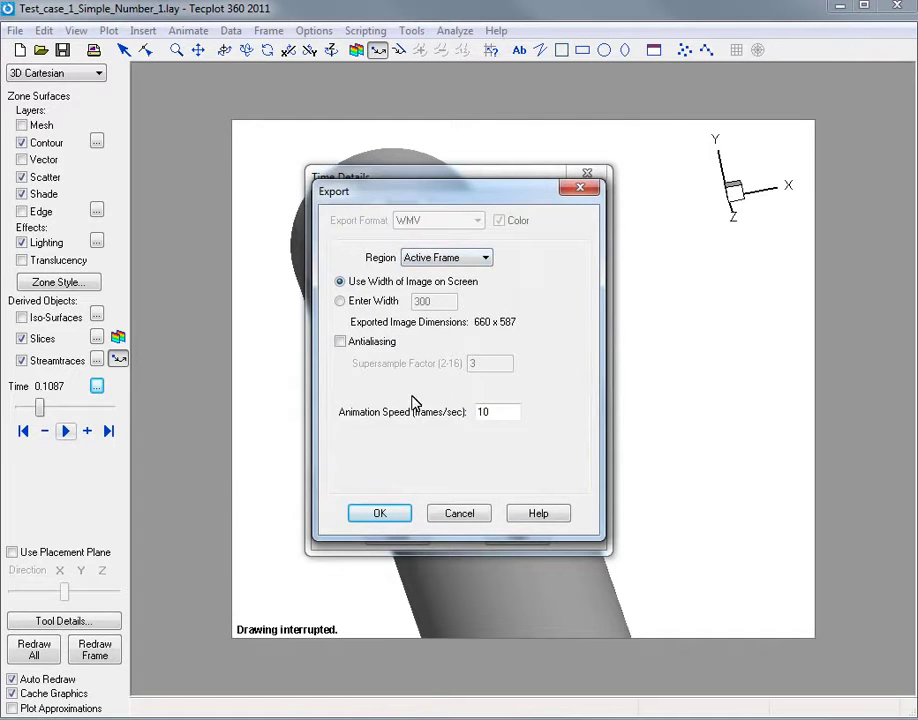
pyautogui.click(340, 341)
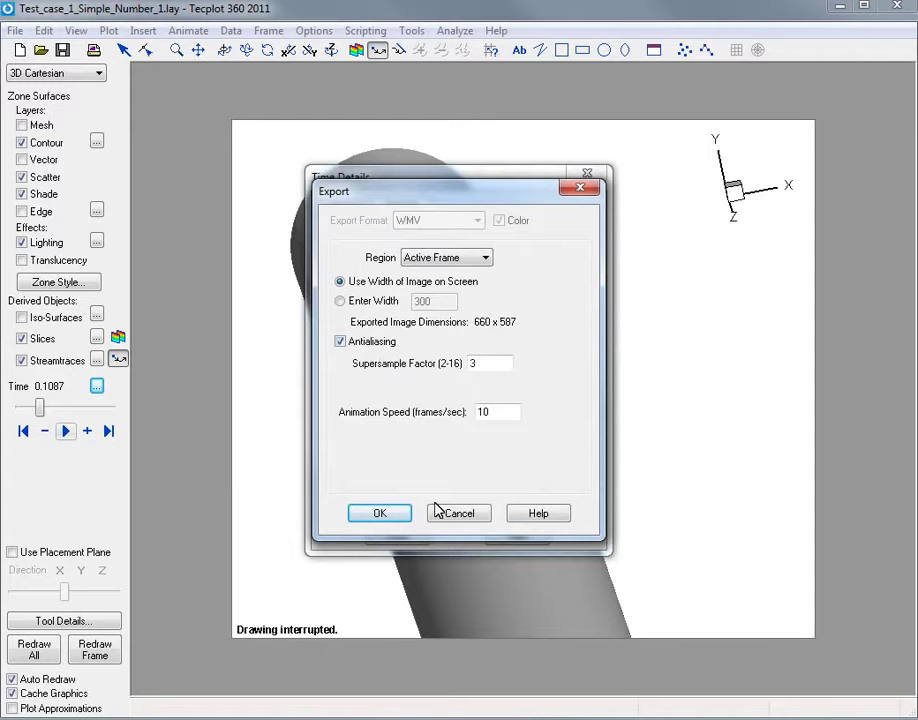
pyautogui.moveTo(506, 411); pyautogui.dragTo(474, 417)
# Step: Save the movie as export.wmv on the Desktop and let all 51 time steps render
pyautogui.click(380, 514)
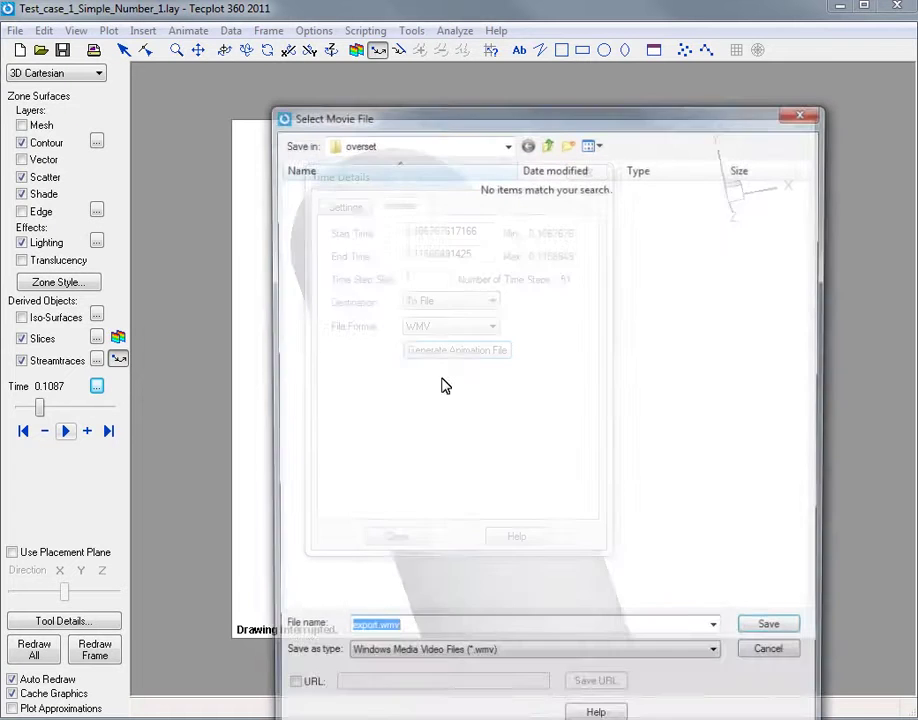
pyautogui.click(365, 143)
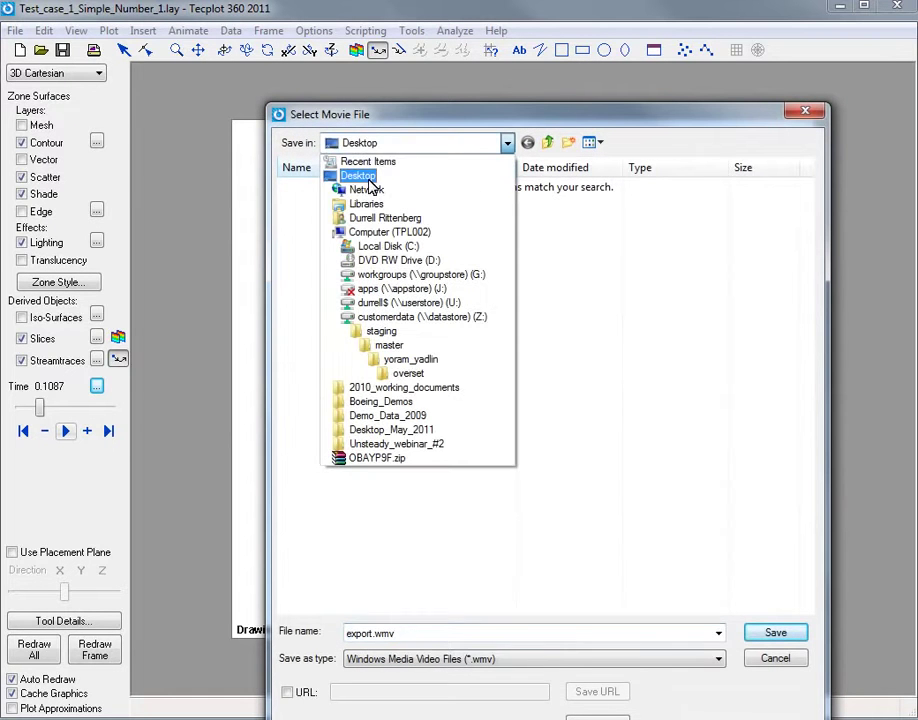
pyautogui.click(350, 177)
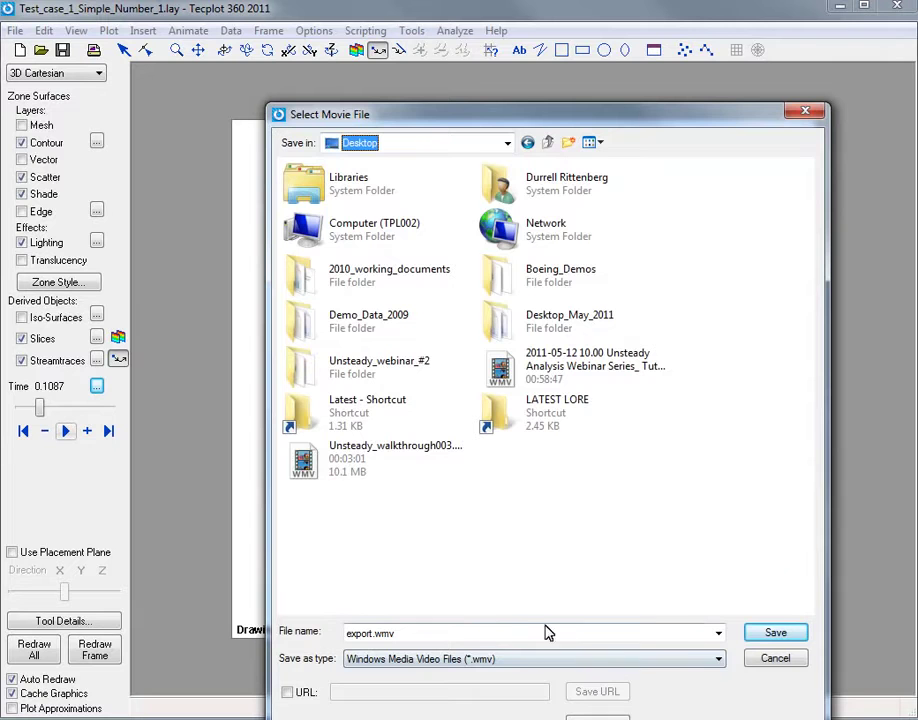
pyautogui.click(775, 633)
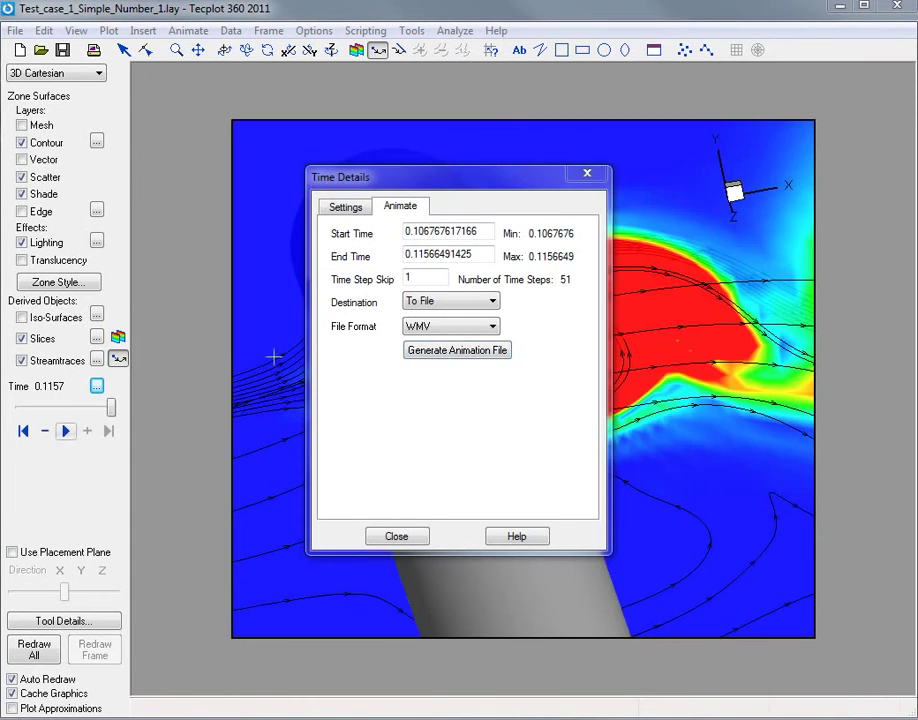
# Step: Close Time Details, move the Tecplot window aside, and play export.wmv from the desktop
pyautogui.click(398, 537)
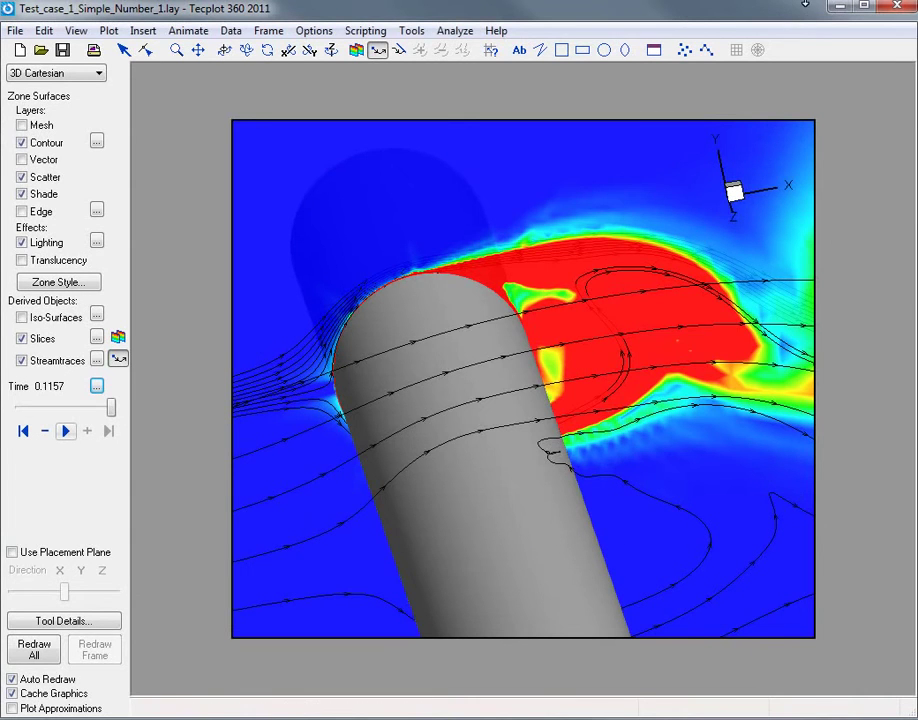
pyautogui.moveTo(595, 8); pyautogui.dragTo(776, 320)
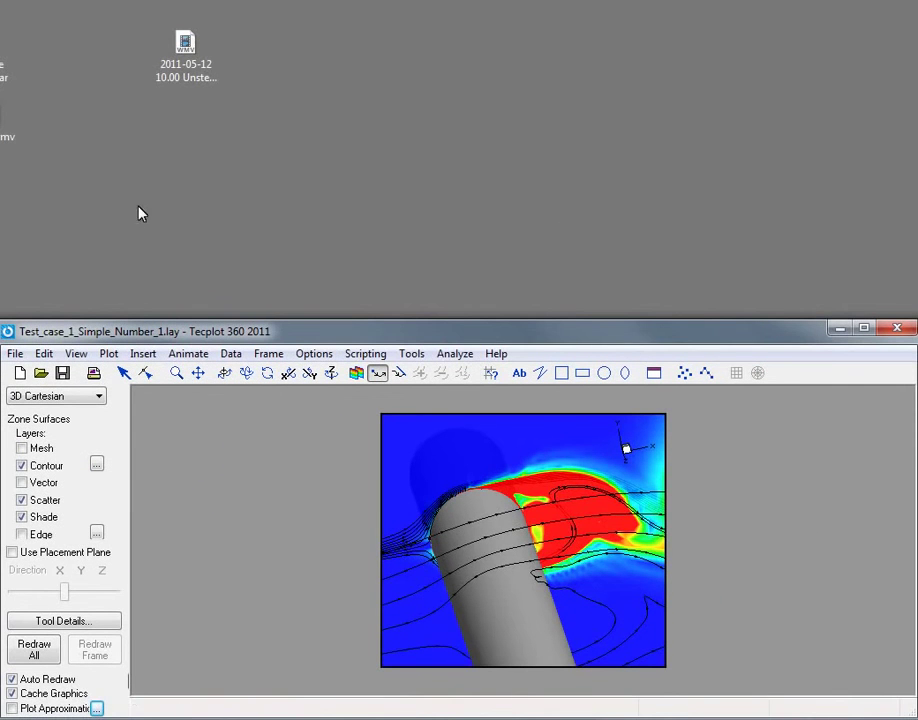
pyautogui.doubleClick(9, 120)
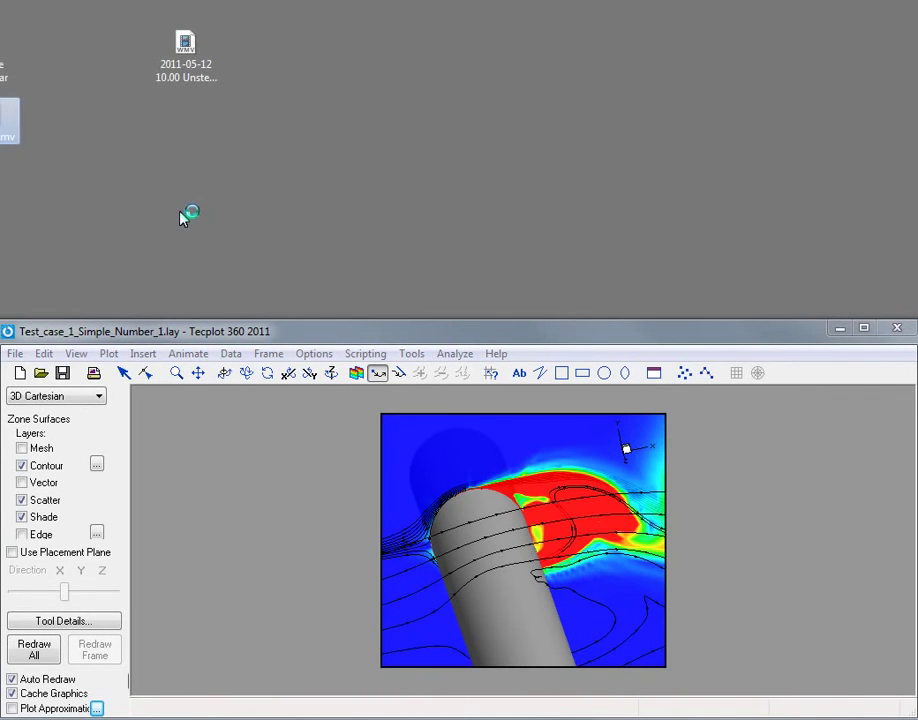